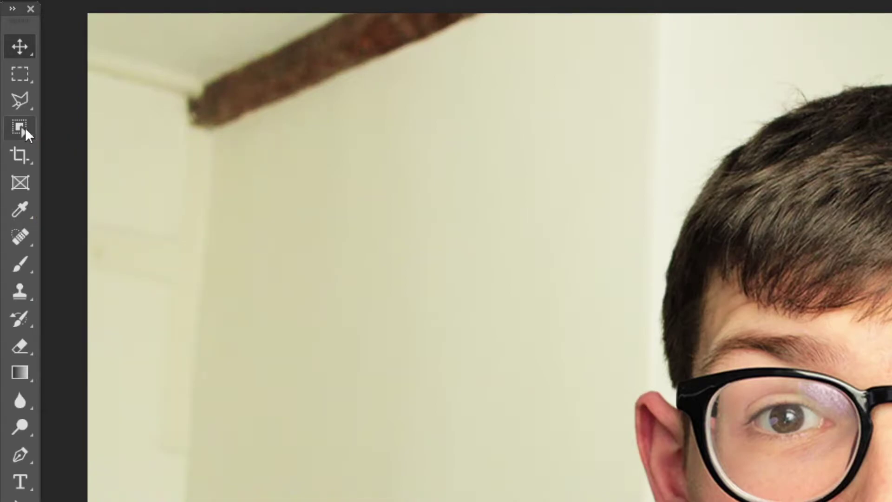
Browse the selection tools and try a Polygonal Lasso selection, then cancel it
{"action": "left_click", "coordinate": [25, 127]}
{"action": "right_click", "coordinate": [25, 127]}
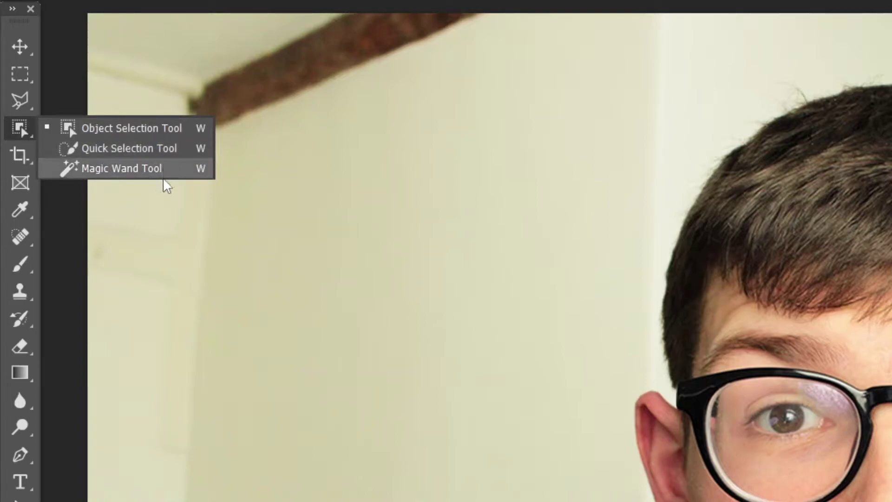
{"action": "left_click", "coordinate": [117, 135]}
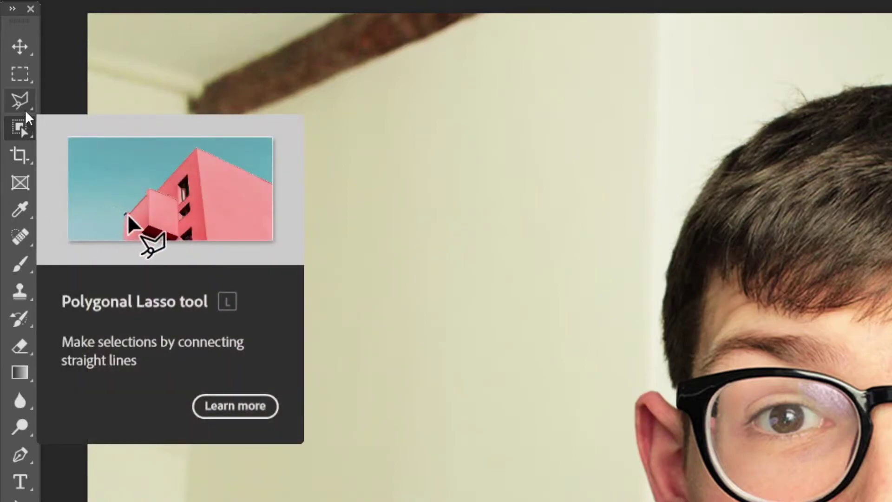
{"action": "left_click", "coordinate": [21, 104]}
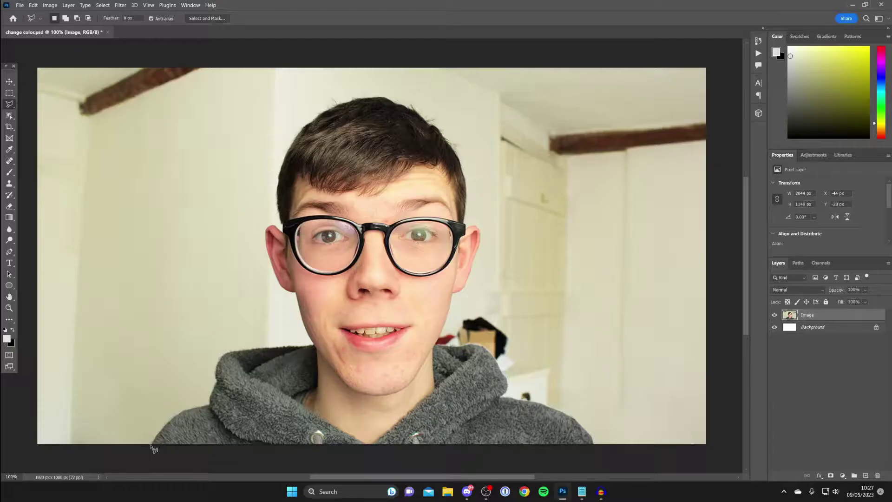
{"action": "left_click", "coordinate": [150, 444]}
{"action": "key", "text": "Escape"}
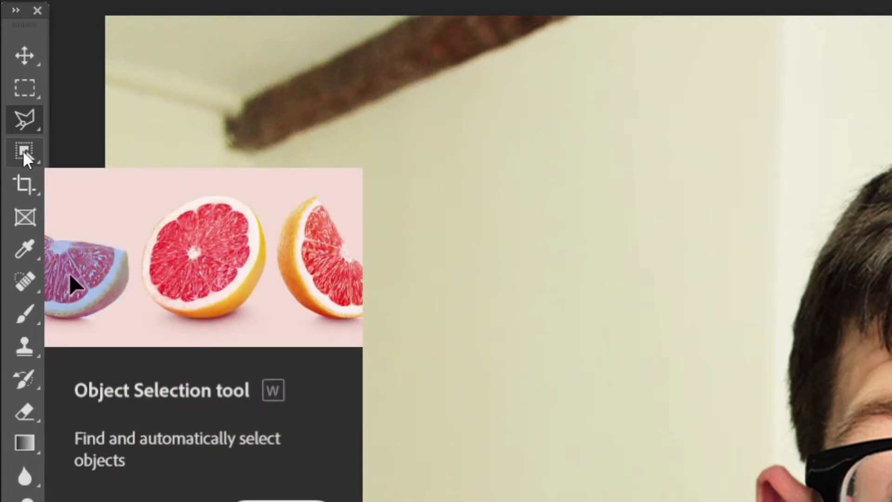
Box the grey hoodie with the Object Selection Tool to auto-select it
{"action": "left_click", "coordinate": [11, 115]}
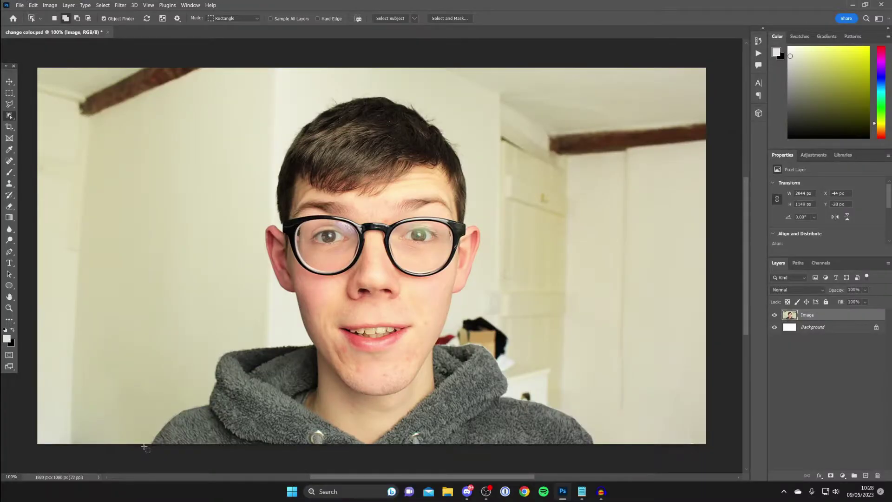
{"action": "left_click_drag", "start_coordinate": [144, 447], "coordinate": [599, 335]}
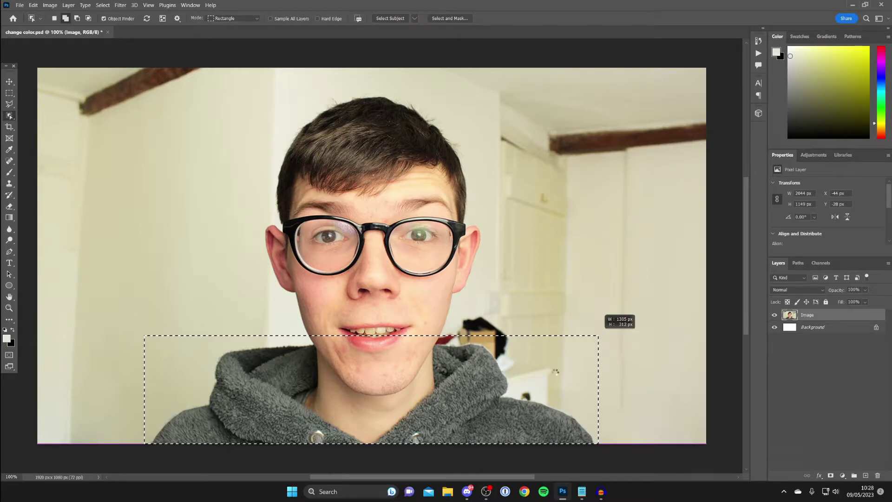
{"action": "left_click_drag", "start_coordinate": [599, 336], "coordinate": [599, 335]}
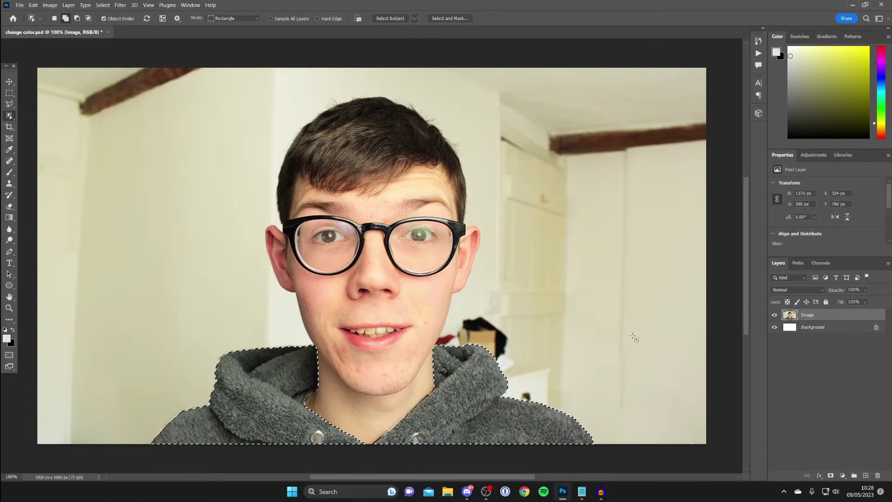
{"action": "scroll", "coordinate": [540, 311], "scroll_direction": "down", "scroll_amount": 5}
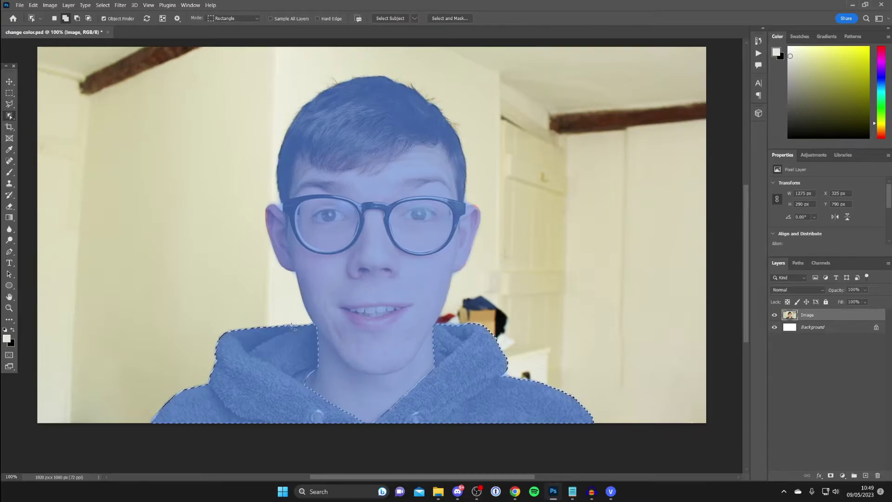
Refine the hoodie selection at the collar to exclude the patch of neck skin
{"action": "left_click_drag", "start_coordinate": [286, 314], "coordinate": [353, 350]}
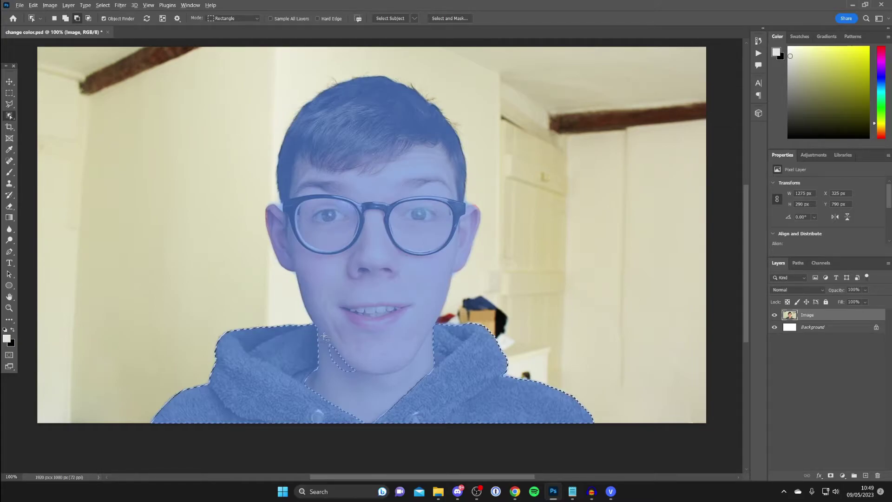
{"action": "left_click_drag", "start_coordinate": [325, 335], "coordinate": [362, 380]}
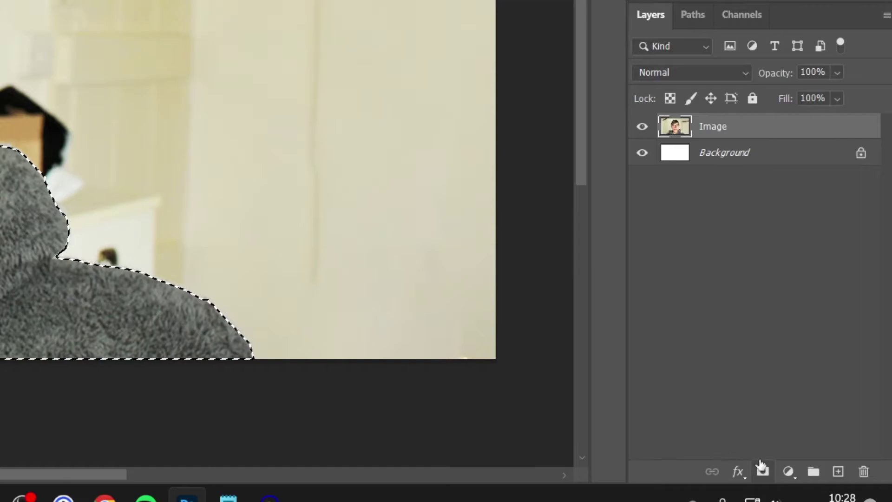
Create Group 1 above the Image layer, masked to the hoodie selection
{"action": "left_click", "coordinate": [814, 473]}
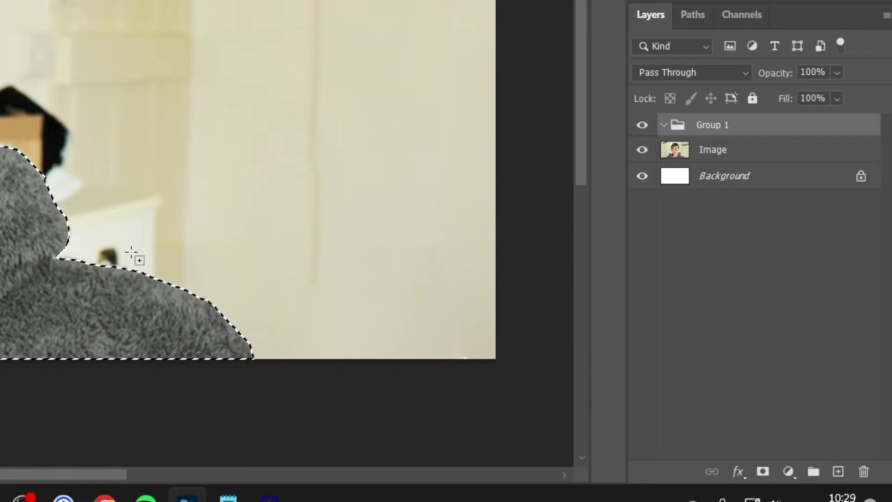
{"action": "left_click", "coordinate": [764, 472]}
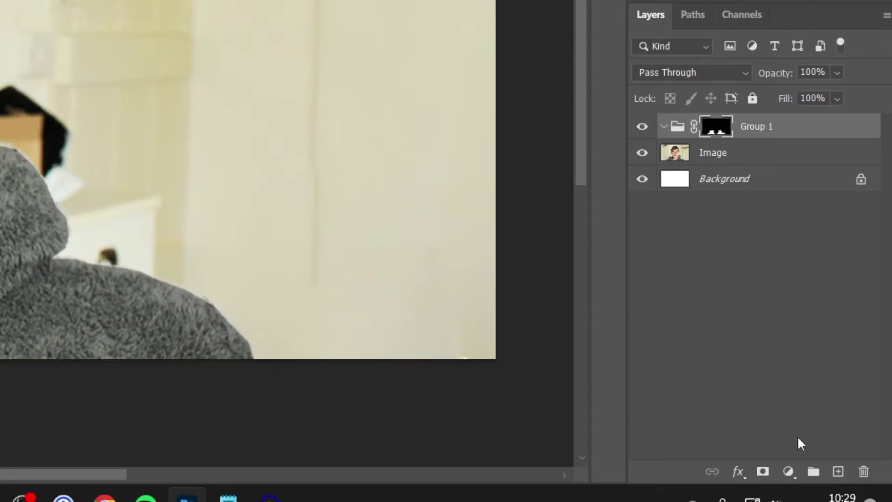
{"action": "left_click", "coordinate": [789, 472]}
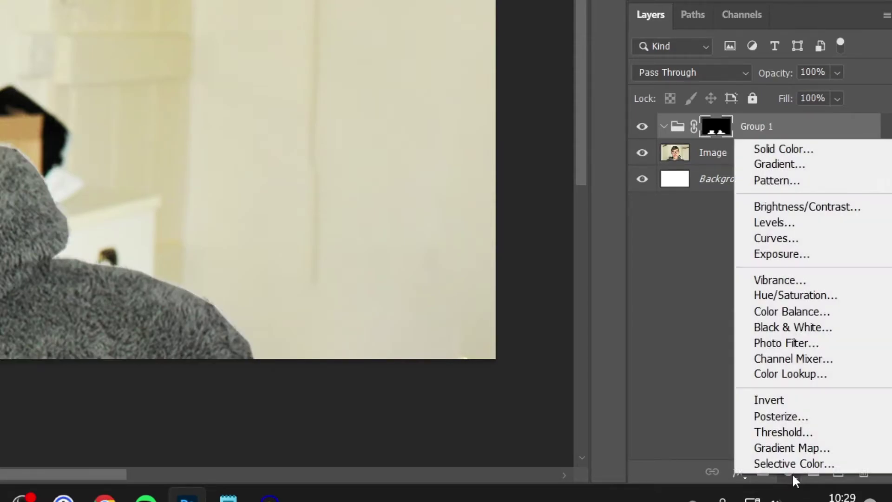
Add a Solid Color fill layer in bright blue #00a8ff inside Group 1
{"action": "left_click", "coordinate": [803, 149]}
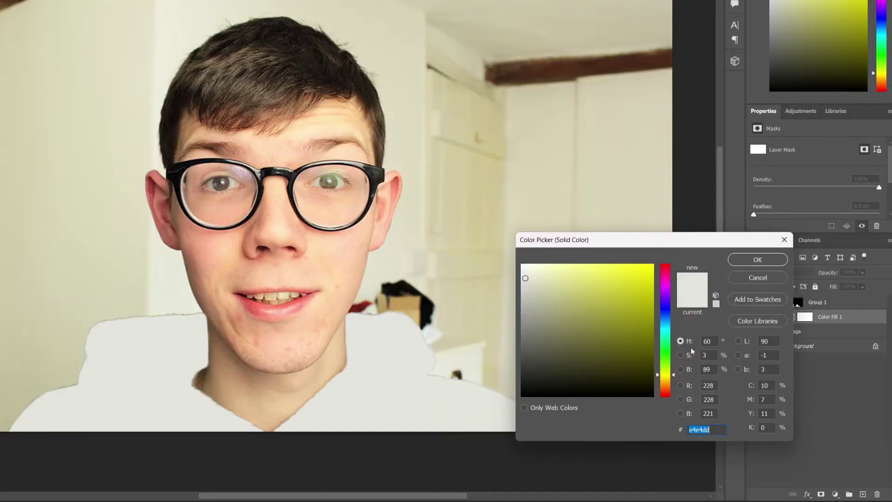
{"action": "left_click_drag", "start_coordinate": [668, 353], "coordinate": [668, 342]}
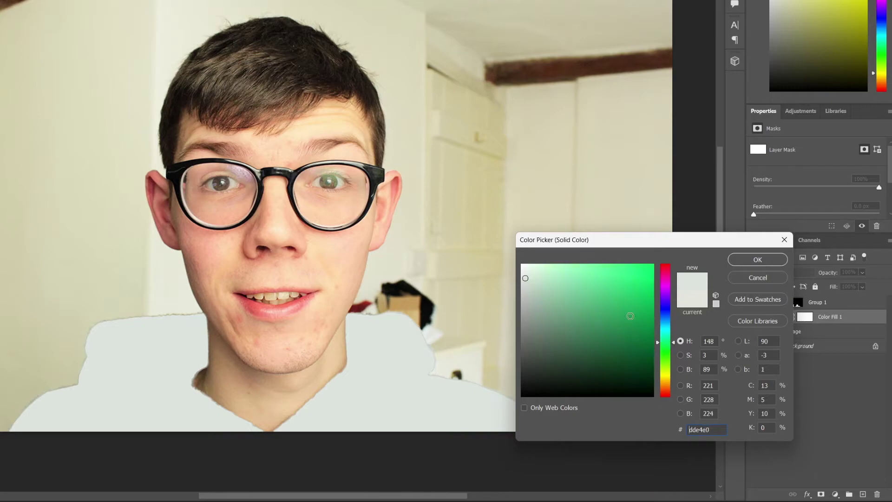
{"action": "left_click", "coordinate": [629, 266]}
{"action": "left_click_drag", "start_coordinate": [642, 259], "coordinate": [656, 260]}
{"action": "left_click_drag", "start_coordinate": [664, 323], "coordinate": [666, 326]}
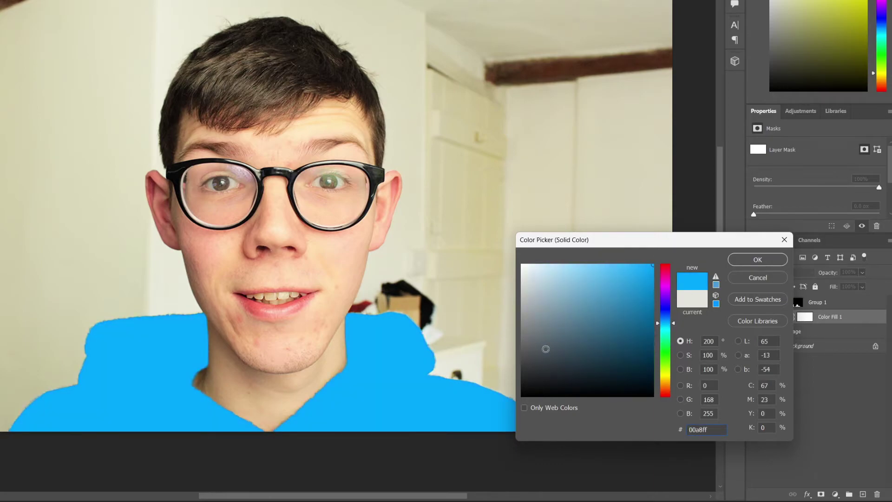
{"action": "left_click", "coordinate": [757, 262]}
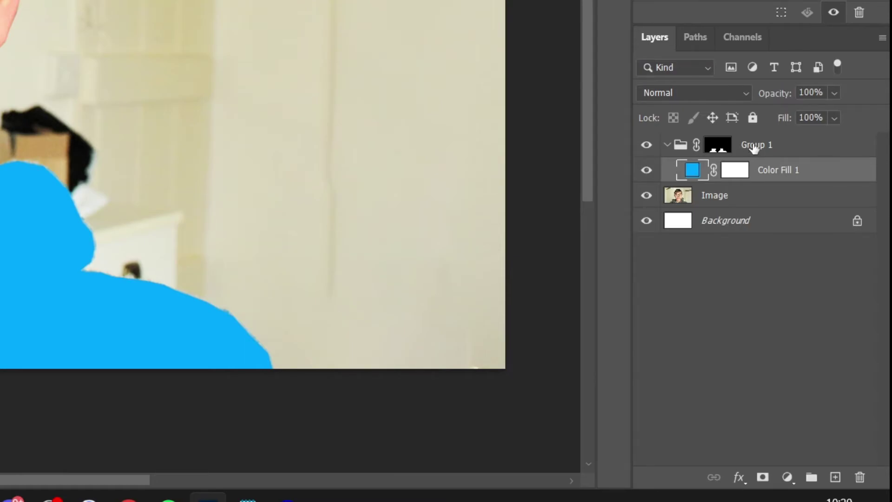
Add a Brightness/Contrast adjustment layer to Group 1
{"action": "left_click", "coordinate": [754, 148]}
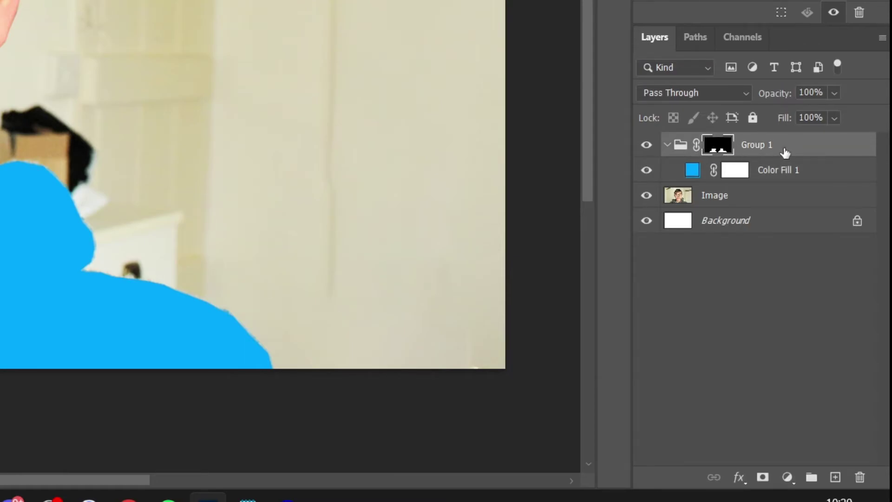
{"action": "left_click", "coordinate": [790, 479]}
{"action": "left_click", "coordinate": [763, 216]}
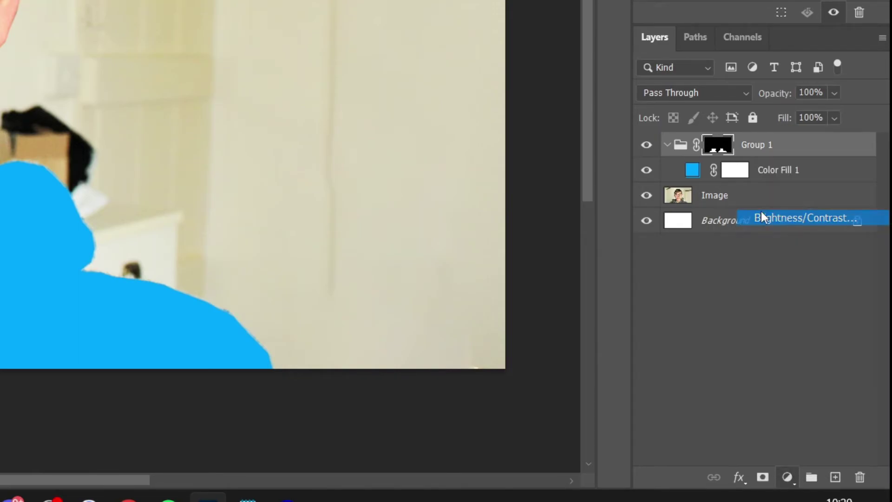
Move Color Fill 1 above Brightness/Contrast 1 and set its blend mode to Color
{"action": "left_click", "coordinate": [777, 195]}
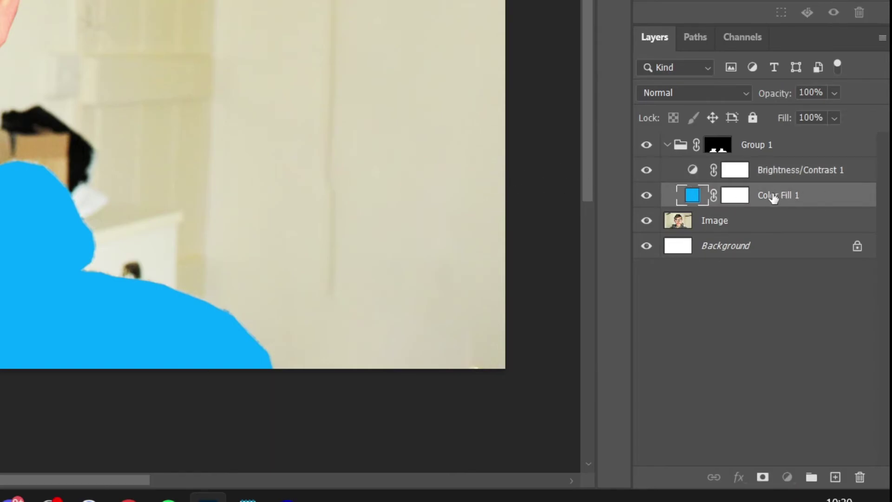
{"action": "left_click_drag", "start_coordinate": [778, 196], "coordinate": [767, 163]}
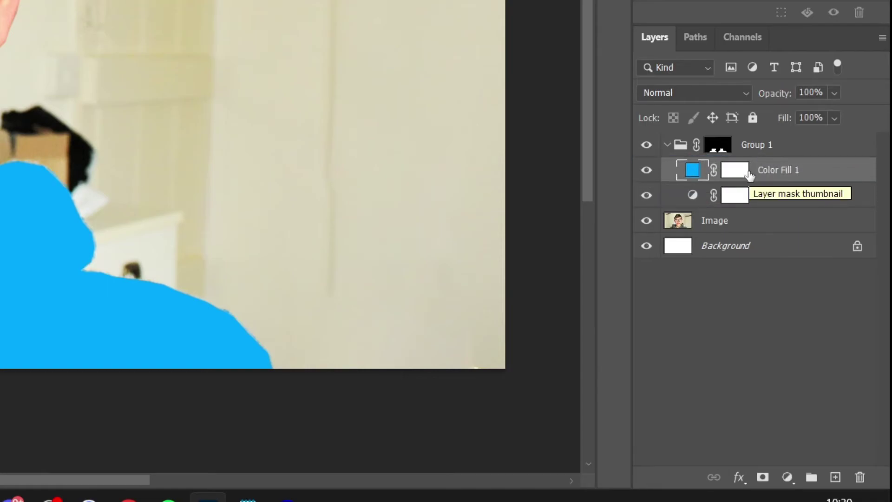
{"action": "left_click", "coordinate": [686, 95]}
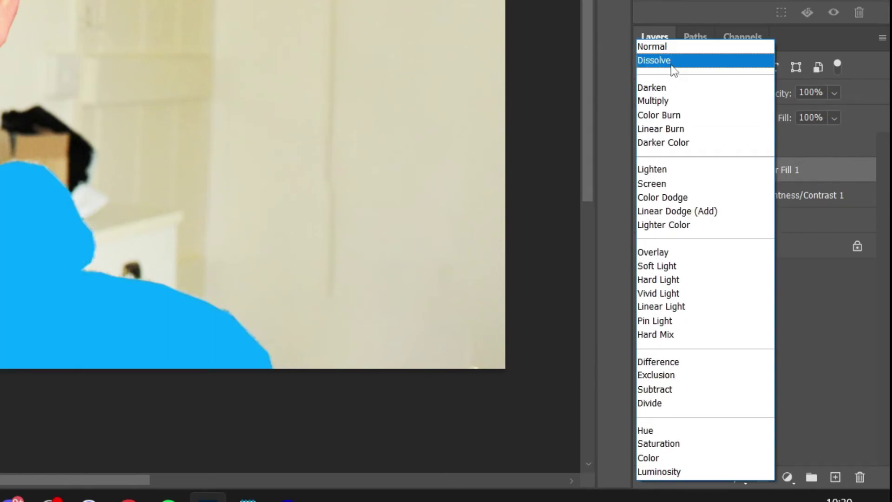
{"action": "left_click", "coordinate": [691, 458]}
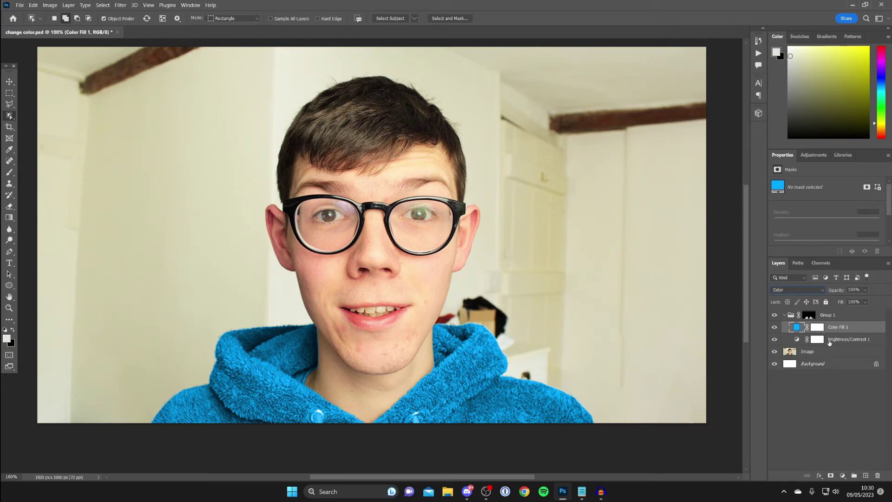
Set Brightness/Contrast 1 to Brightness 73 and Contrast -12
{"action": "left_click", "coordinate": [838, 341]}
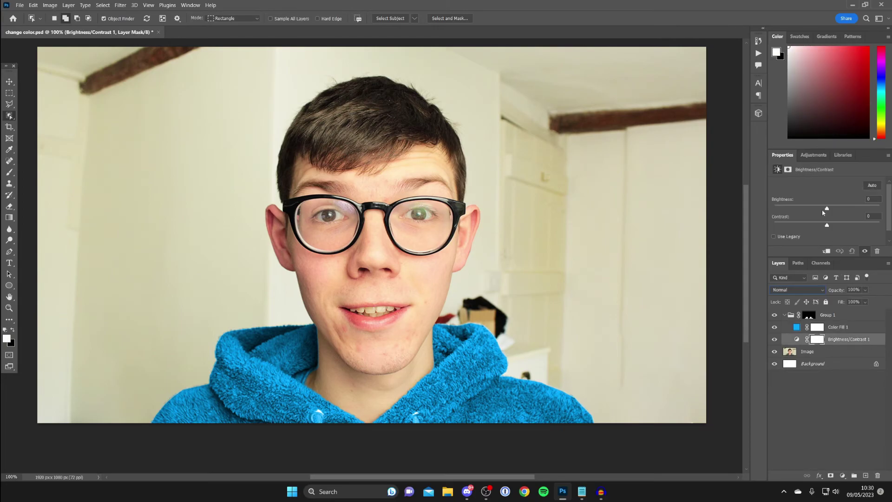
{"action": "left_click_drag", "start_coordinate": [826, 209], "coordinate": [853, 207]}
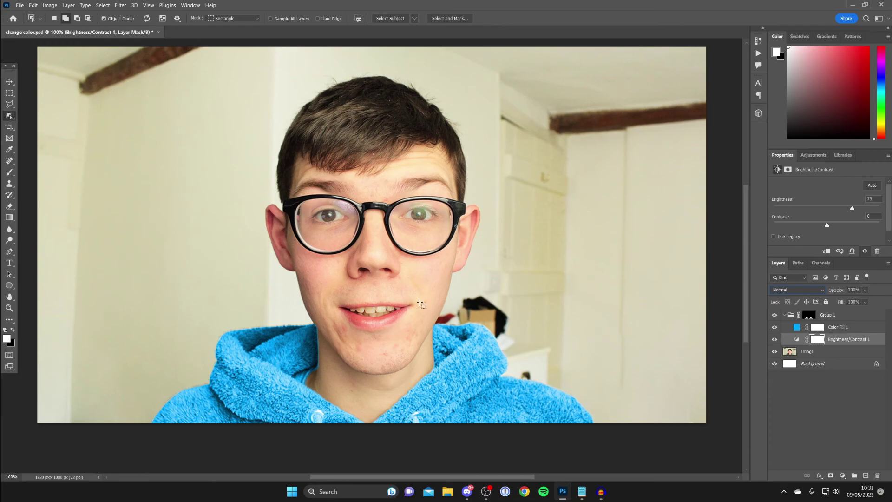
{"action": "left_click_drag", "start_coordinate": [837, 226], "coordinate": [815, 226]}
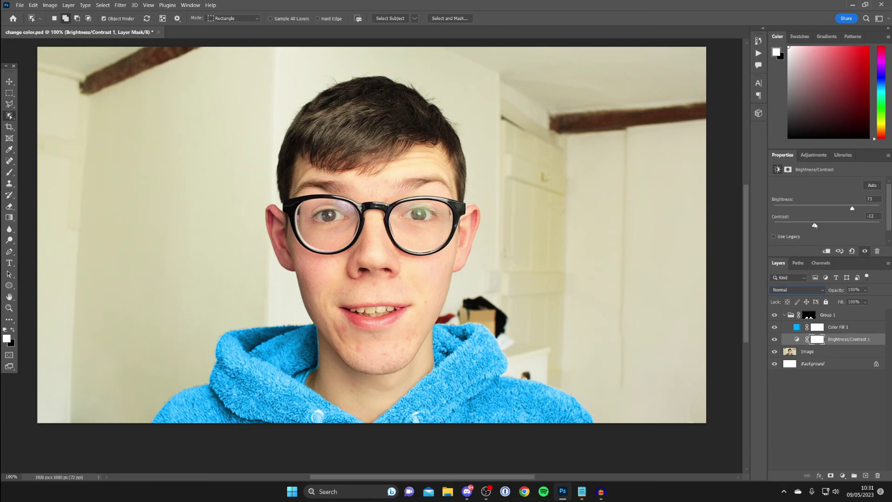